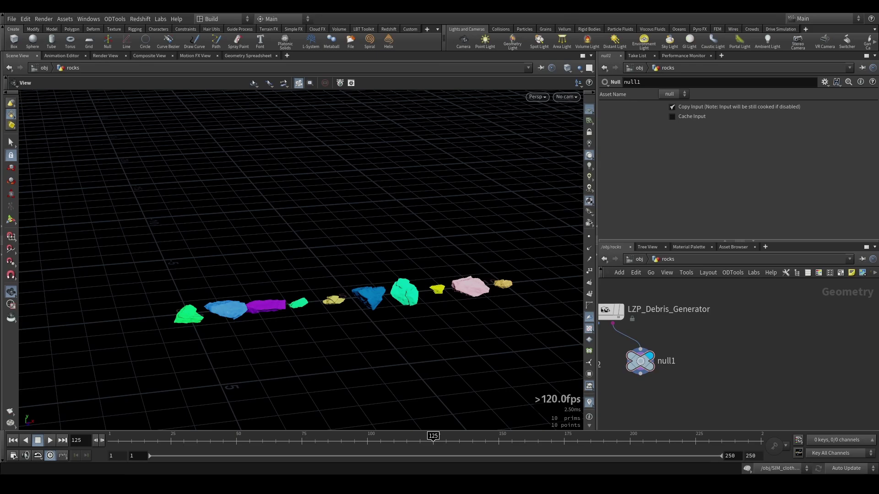
Select the LZP_Debris_Generator node and inspect its type options and the rocky debris pieces.
middle_drag(685, 365, 725, 346)
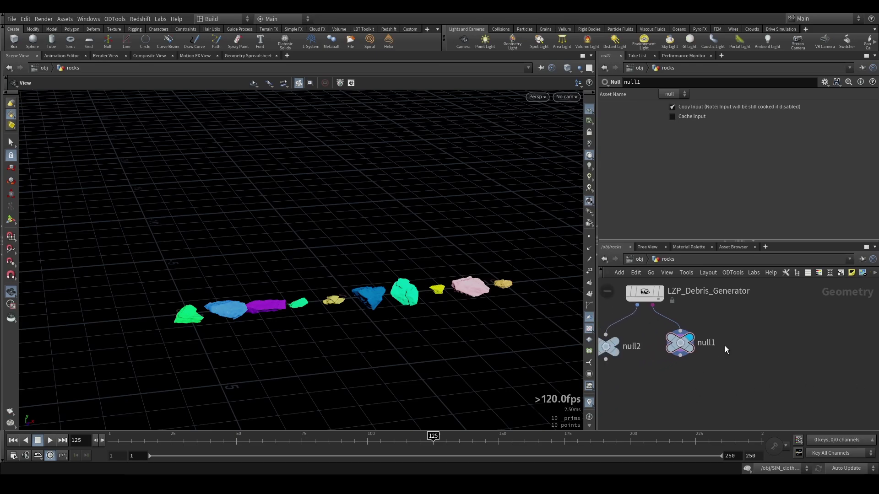
mouse_move(647, 298)
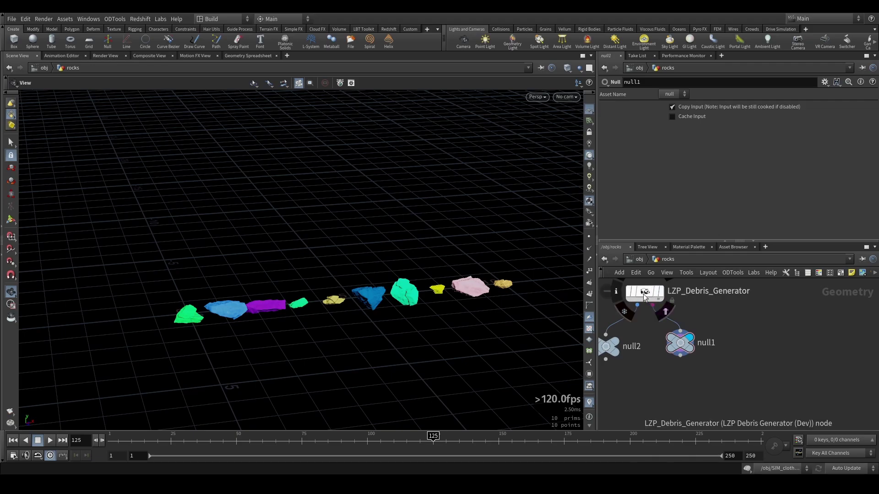
click(644, 293)
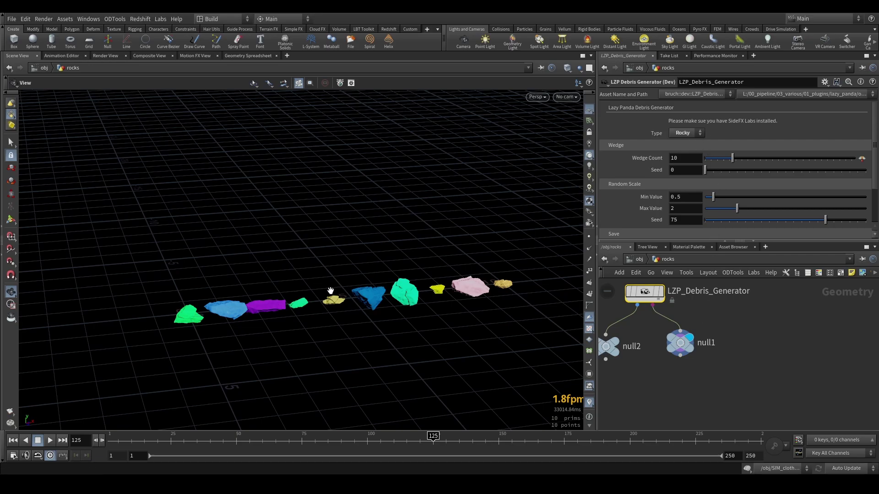
scroll(435, 281, up, 6)
drag(422, 290, 420, 215)
click(697, 133)
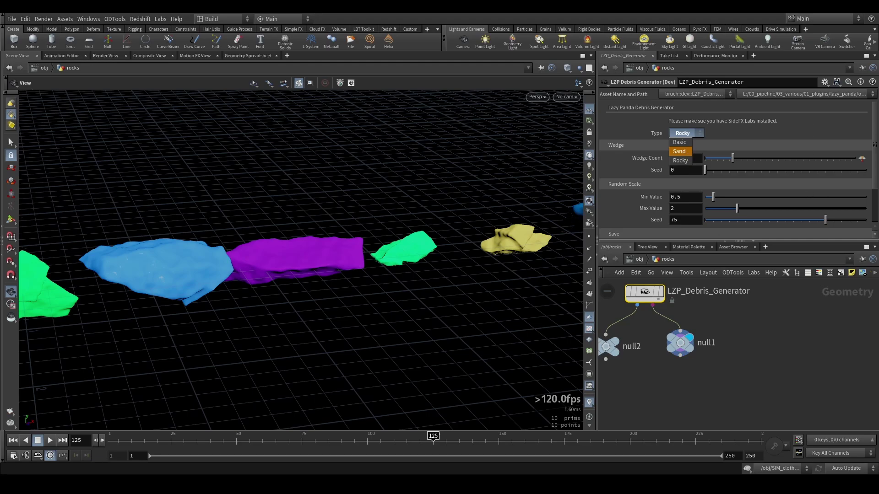
click(815, 135)
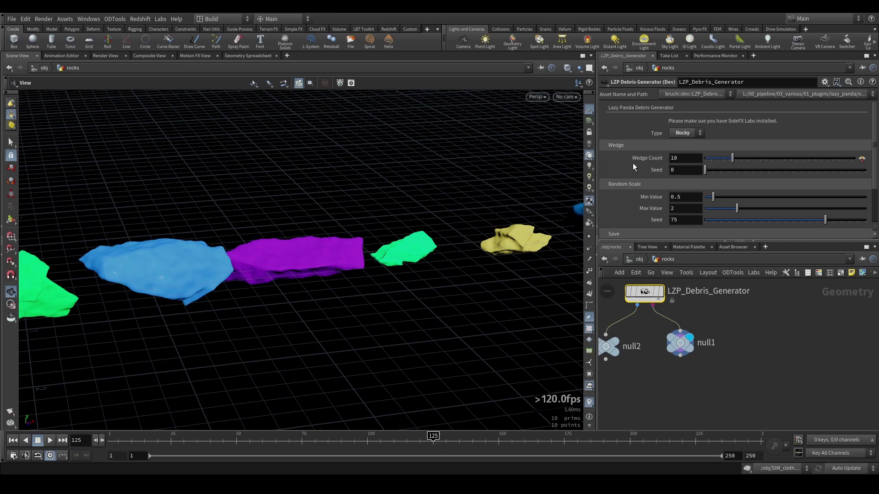
right_drag(381, 252, 398, 248)
drag(398, 247, 379, 204)
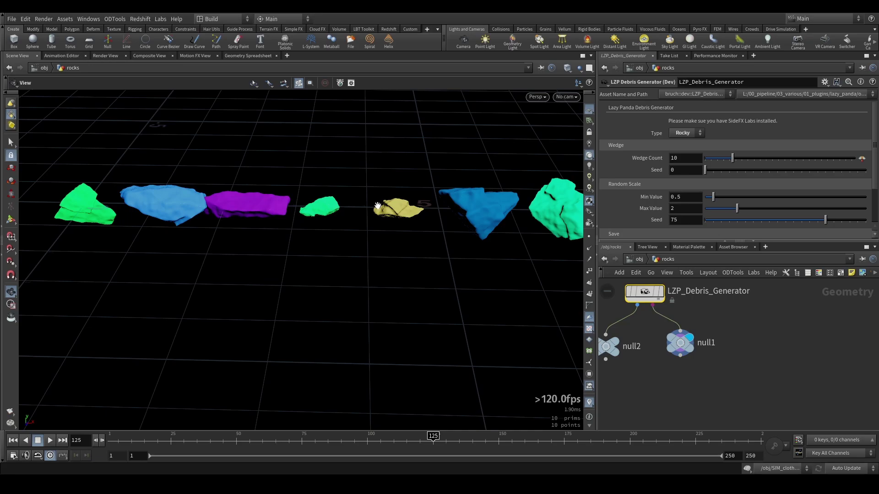
Set the Type of the debris generator to Basic.
mouse_move(875, 134)
mouse_down()
mouse_move(876, 195)
mouse_move(876, 146)
mouse_up()
click(695, 134)
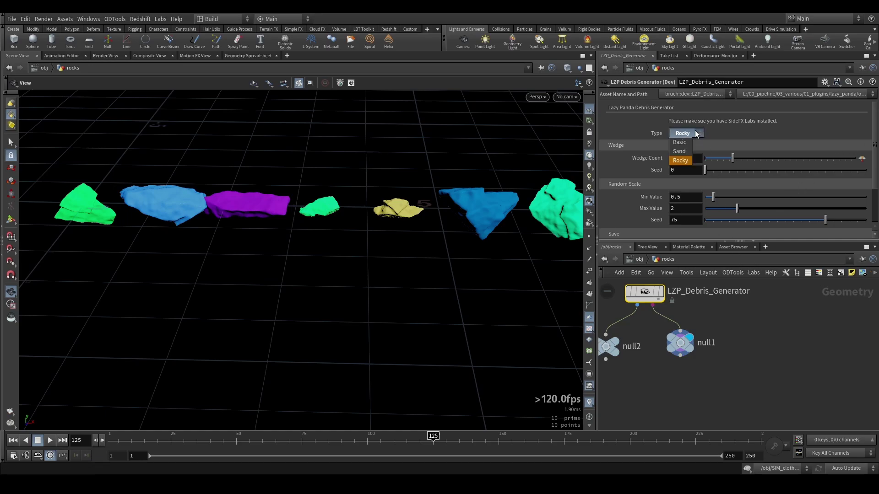
scroll(624, 138, down, 3)
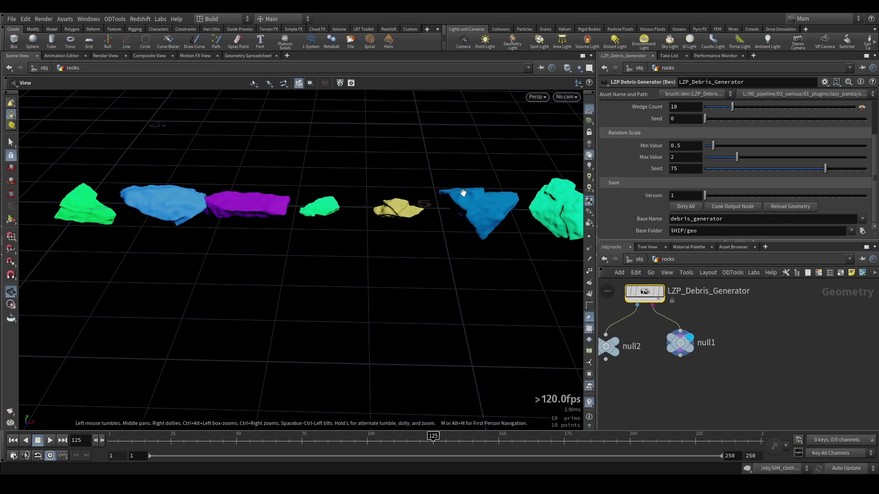
Examine the row of rocky debris pieces from several angles and review the generator's wedge, random scale and save parameters.
scroll(463, 192, down, 2)
middle_drag(463, 193, 381, 221)
drag(381, 221, 379, 229)
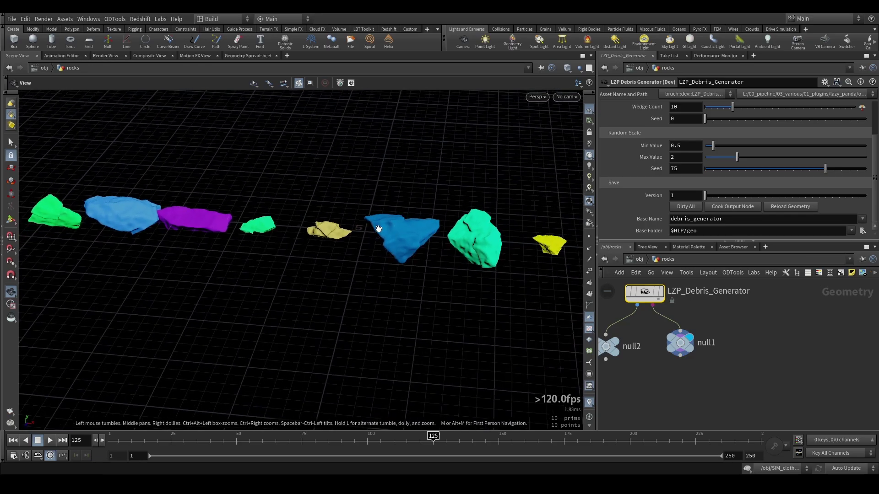
middle_drag(378, 229, 356, 222)
middle_drag(273, 235, 326, 218)
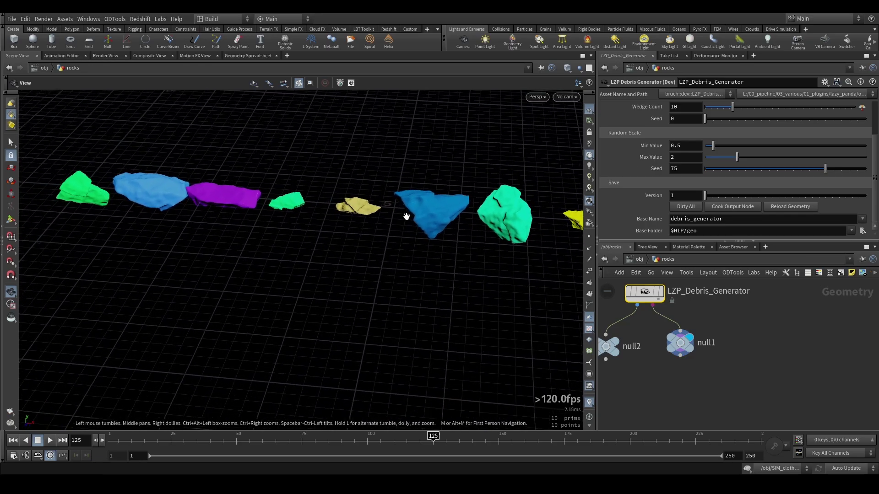
middle_drag(430, 217, 356, 217)
drag(461, 189, 481, 205)
middle_drag(482, 204, 456, 222)
middle_drag(192, 243, 324, 192)
drag(270, 218, 233, 217)
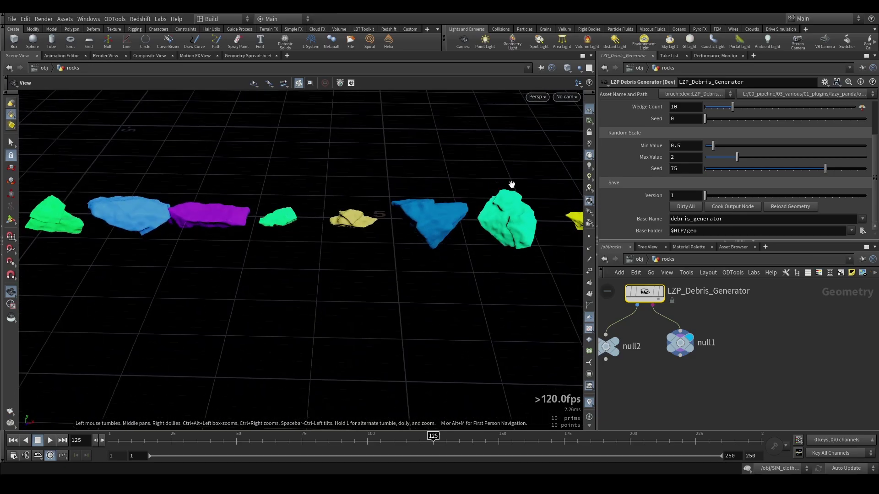
scroll(671, 155, up, 2)
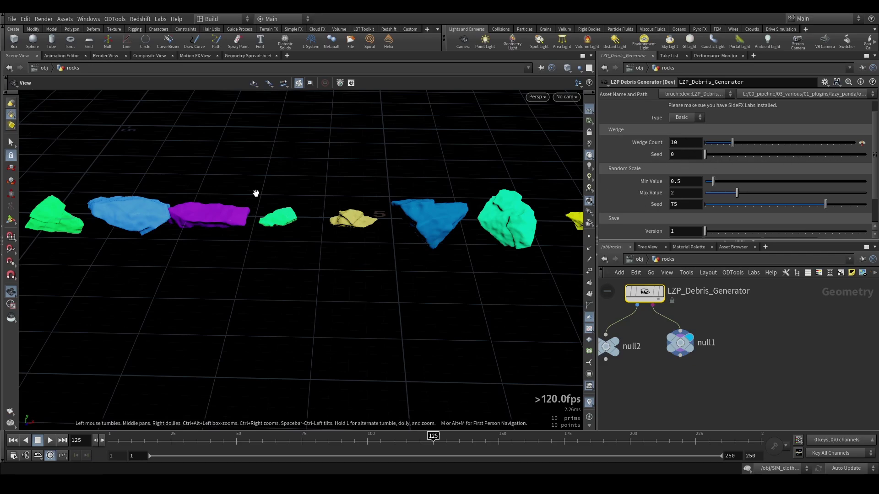
scroll(279, 211, up, 1)
scroll(582, 203, down, 2)
scroll(638, 180, down, 2)
scroll(701, 173, down, 1)
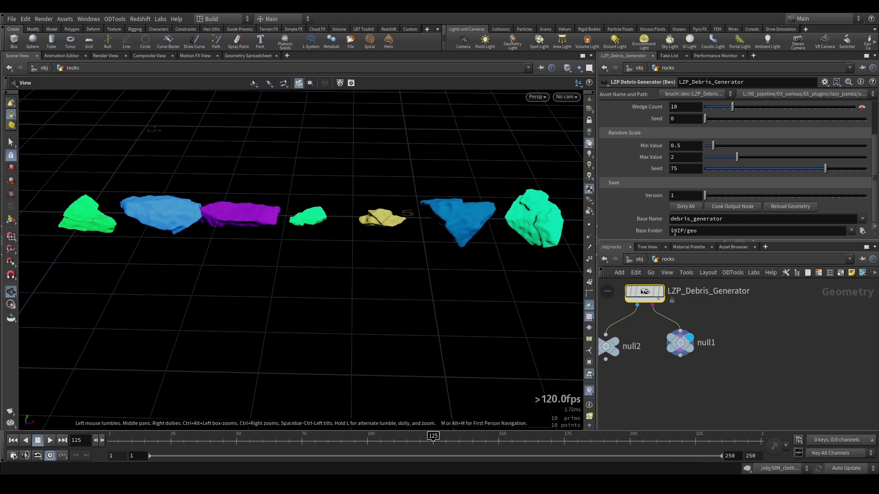
Cook the output node of the Basic debris generator and reload its geometry.
middle_drag(738, 340, 756, 325)
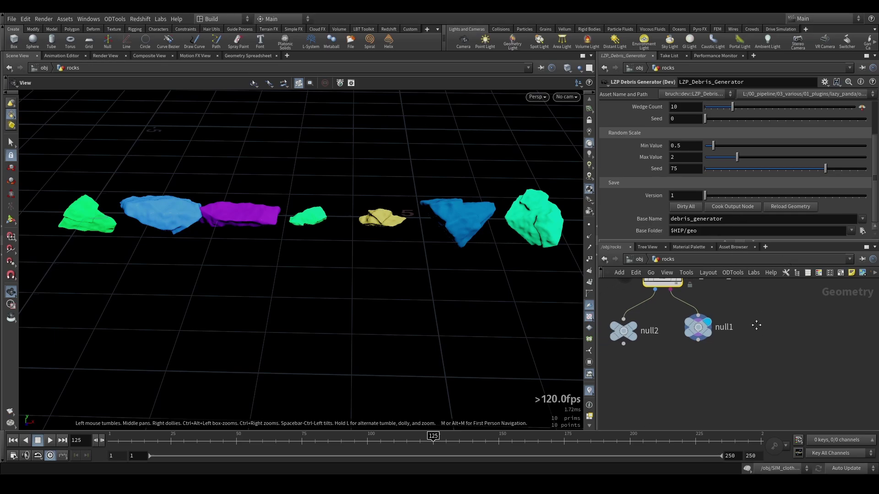
scroll(768, 151, up, 3)
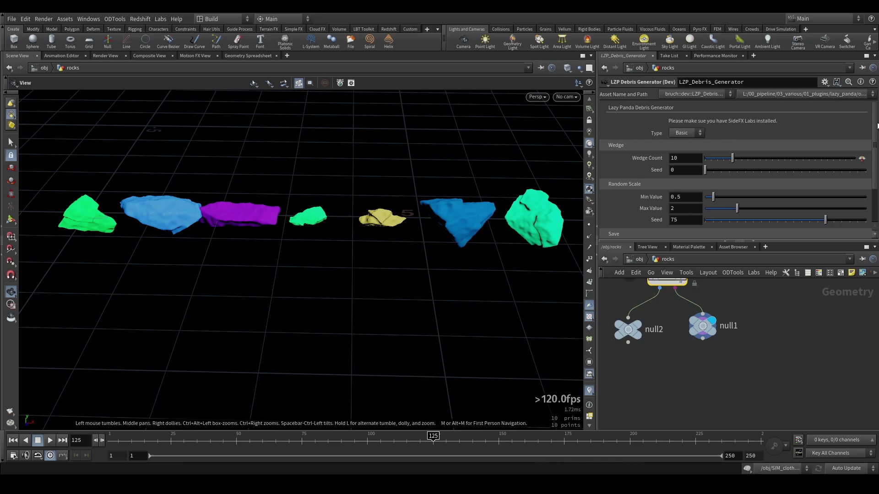
scroll(876, 124, down, 3)
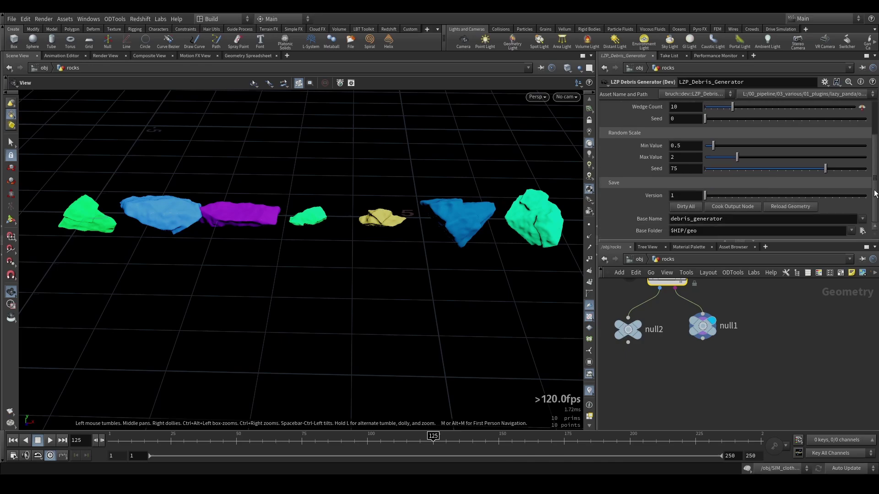
click(731, 207)
click(740, 242)
middle_drag(746, 316, 777, 350)
scroll(696, 317, up, 5)
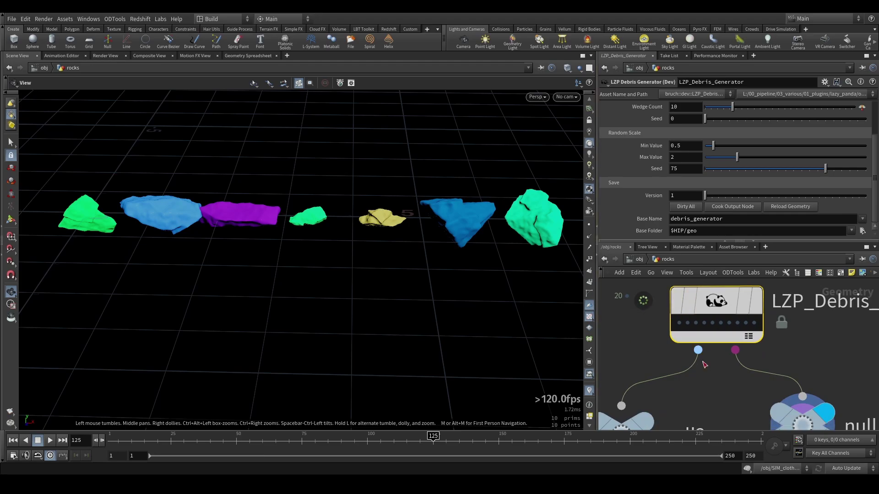
key(h)
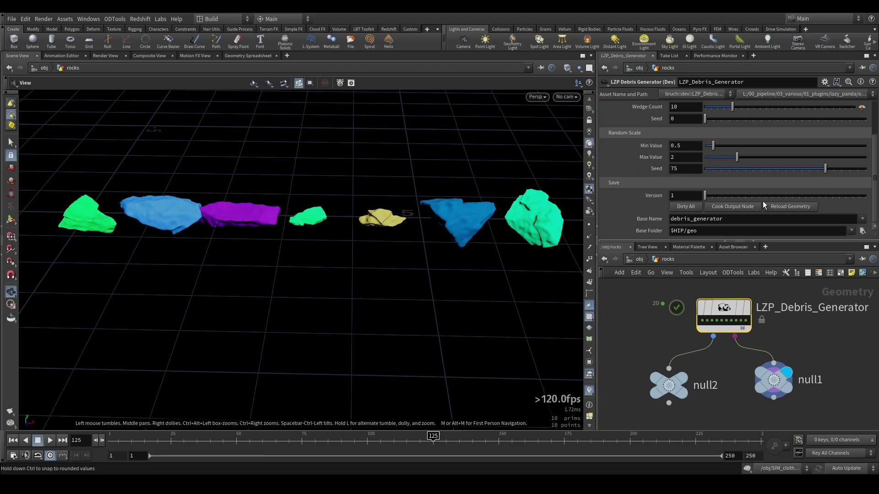
click(787, 207)
Examine the shapes of the Basic debris pieces up close and from different angles.
scroll(365, 250, down, 3)
drag(365, 250, 387, 197)
scroll(663, 158, up, 2)
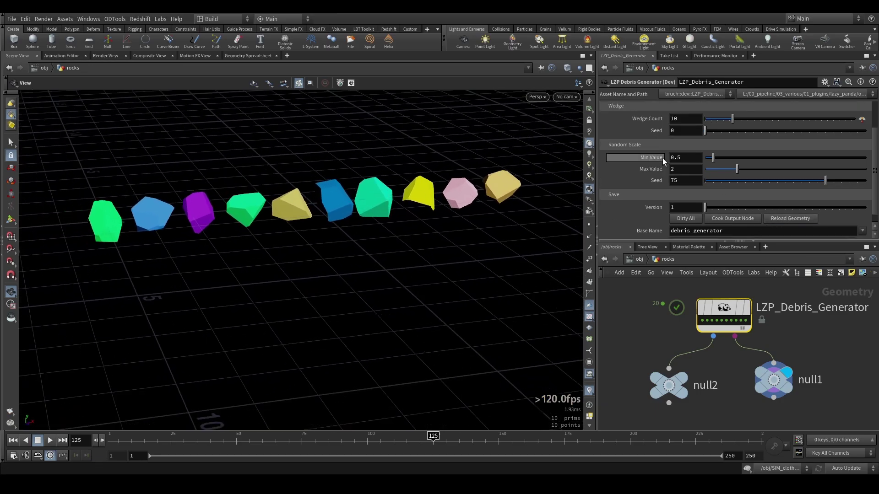
scroll(629, 156, up, 2)
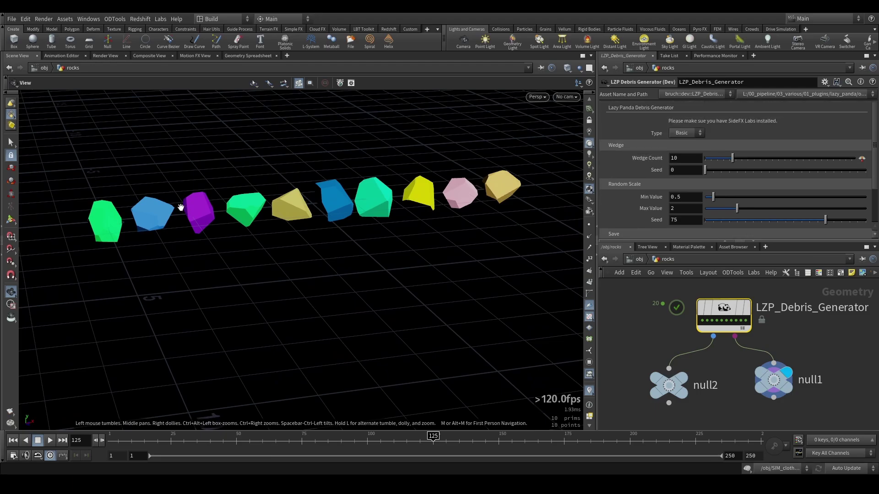
drag(178, 206, 305, 210)
right_drag(359, 184, 327, 193)
drag(328, 192, 252, 212)
scroll(267, 212, up, 6)
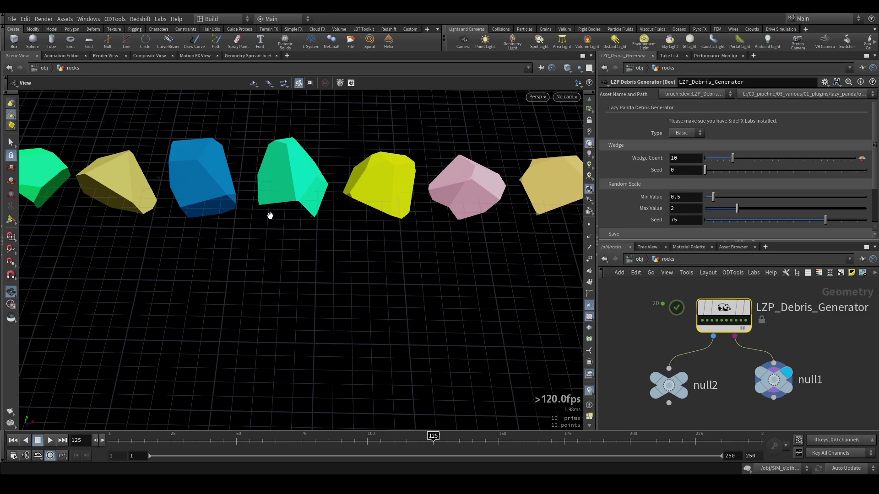
drag(268, 214, 333, 183)
scroll(363, 209, up, 3)
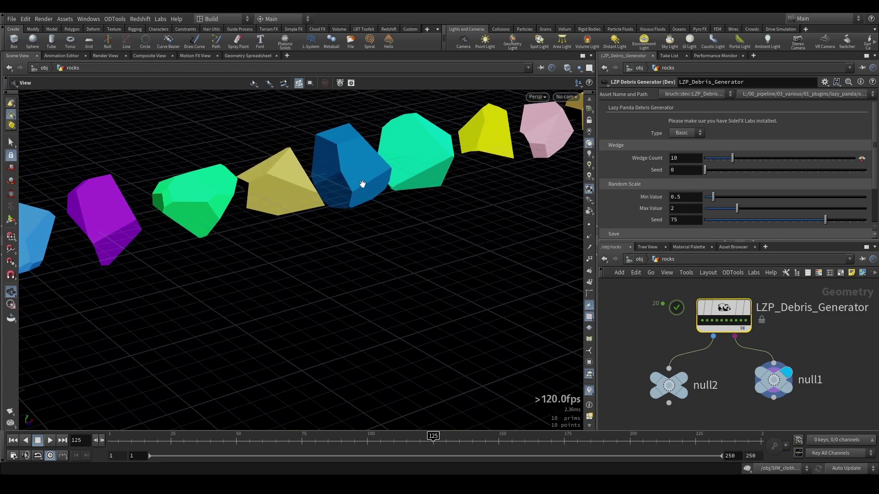
drag(334, 164, 267, 149)
middle_drag(293, 147, 386, 187)
drag(330, 191, 486, 191)
middle_drag(357, 182, 413, 183)
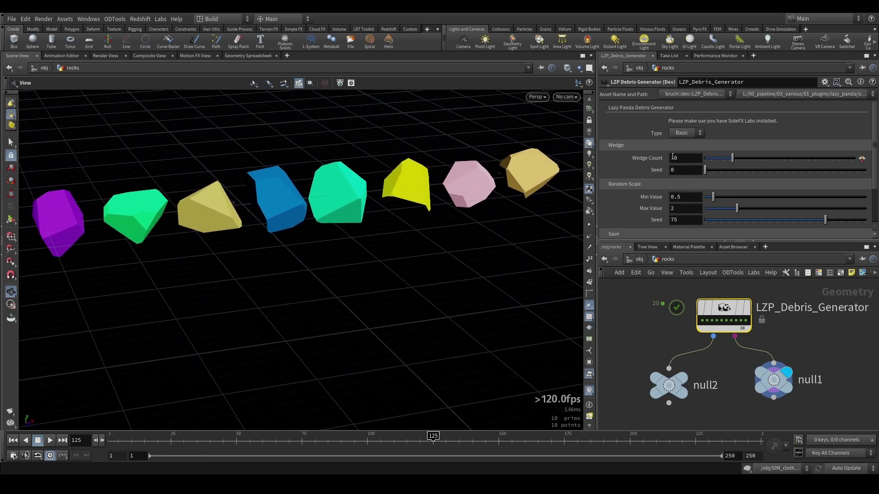
Change the debris generator's Type to Sand.
click(689, 134)
click(685, 153)
drag(875, 138, 878, 186)
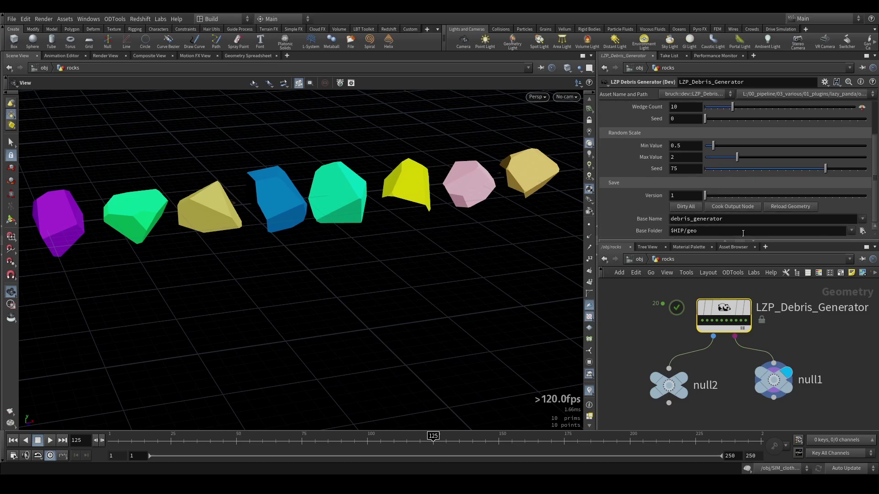
Dirty and recook the Sand debris output, saving the scene file before cooking, and reload the geometry.
click(694, 206)
click(725, 207)
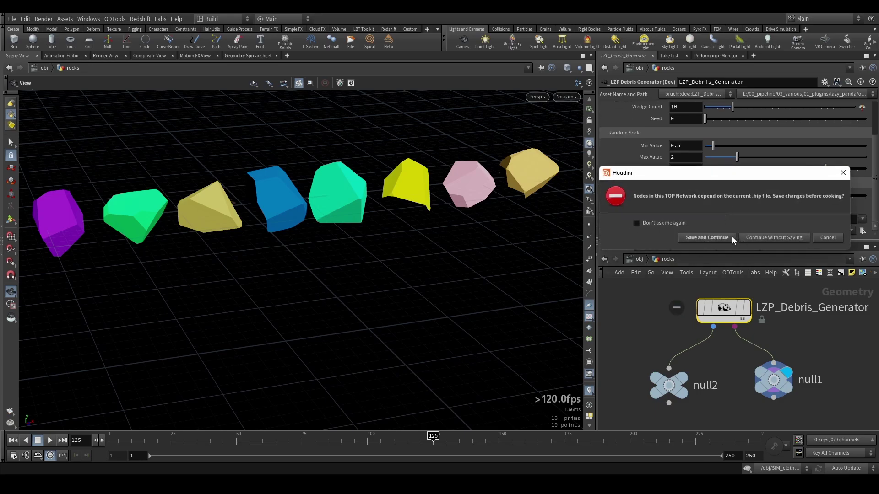
click(708, 238)
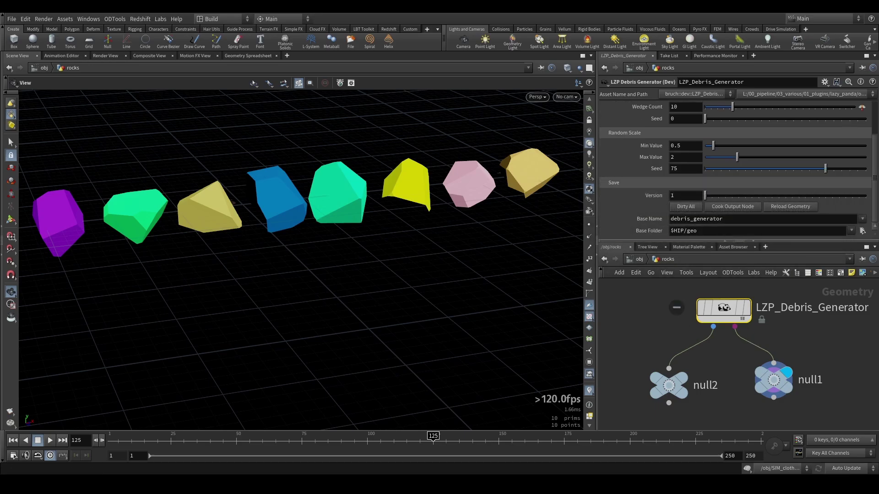
click(795, 207)
Examine the rounded Sand debris pieces along the row from different angles and distances.
drag(284, 220, 265, 236)
mouse_move(766, 387)
mouse_down()
mouse_move(819, 406)
mouse_move(776, 391)
mouse_up()
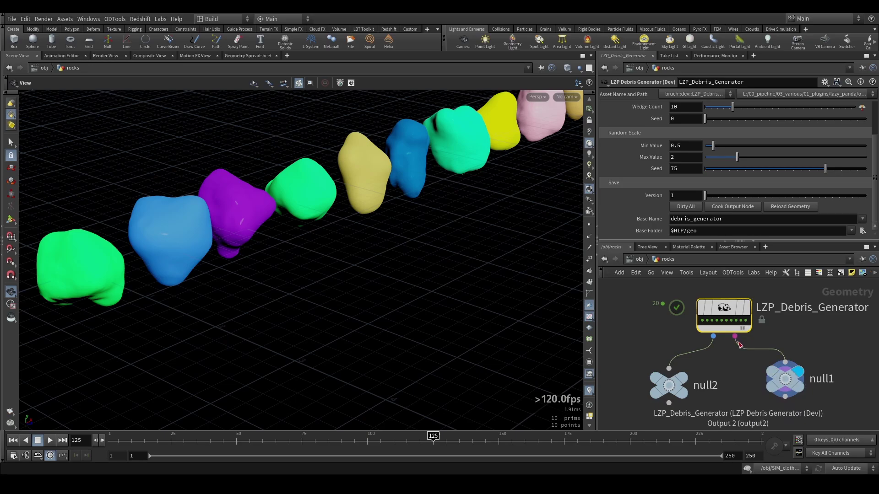
drag(422, 243, 364, 230)
scroll(366, 230, up, 4)
scroll(380, 223, down, 7)
middle_drag(412, 194, 351, 218)
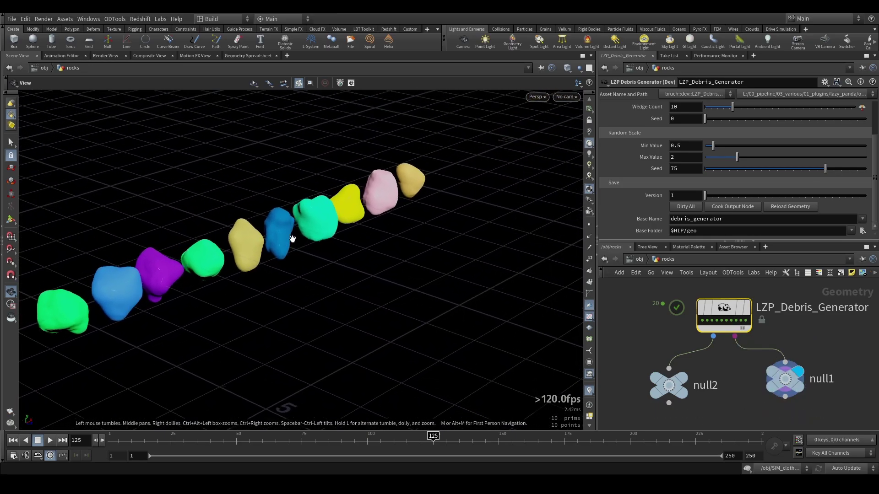
right_drag(212, 259, 325, 213)
middle_drag(267, 245, 359, 210)
drag(359, 211, 316, 212)
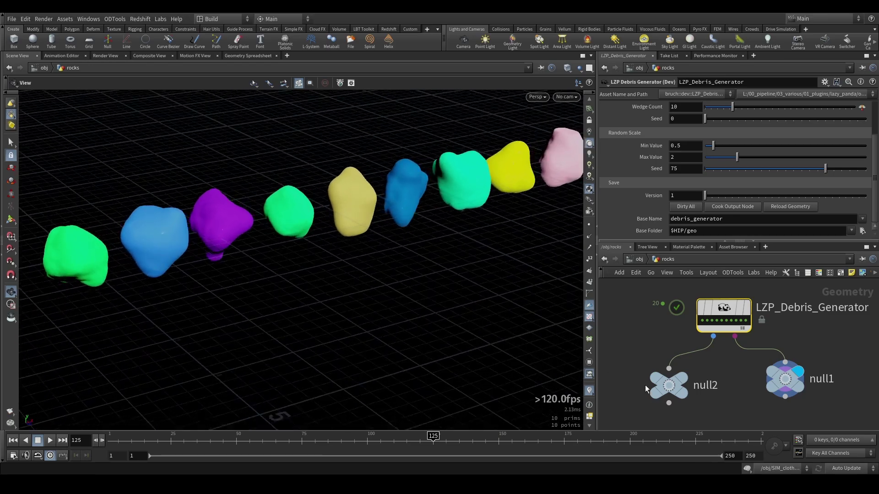
Display the null2 node on the generator's first output and review its geometry information and overlapping packed pieces.
click(678, 379)
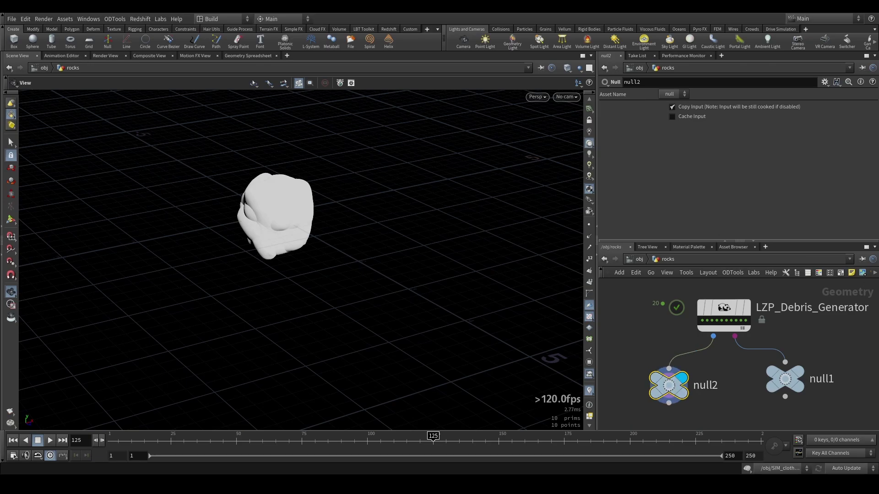
middle_click(668, 385)
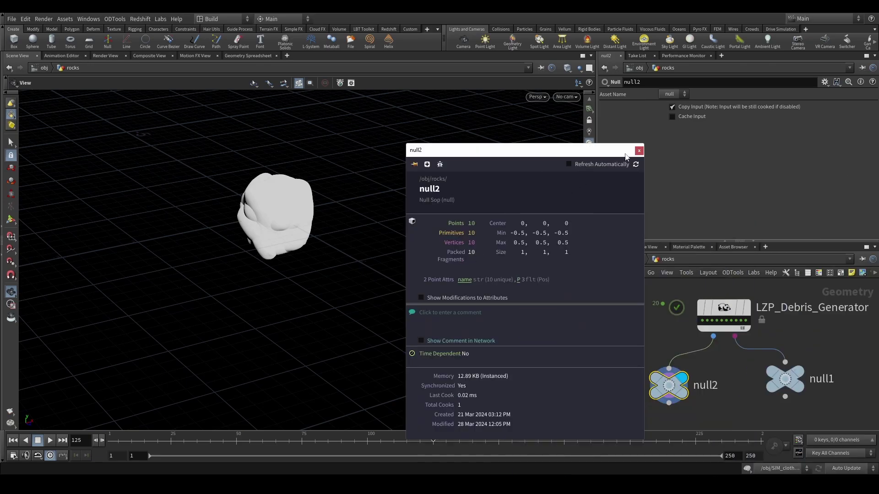
click(639, 152)
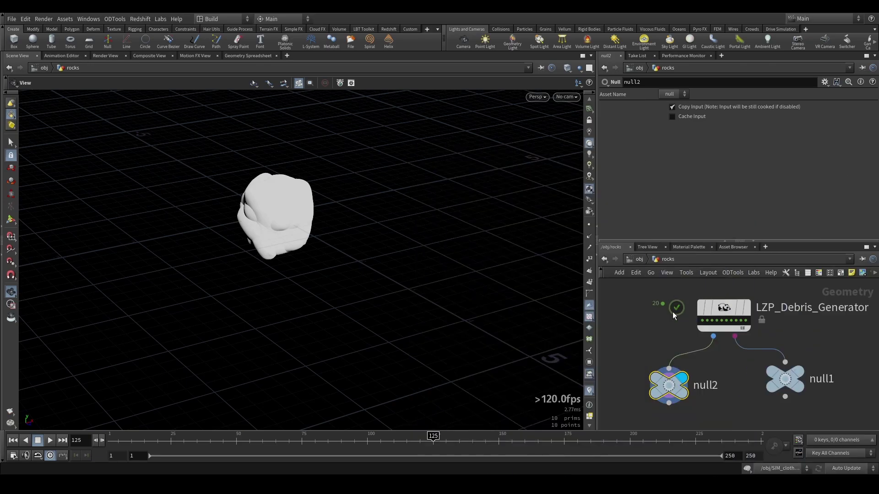
middle_drag(723, 382, 769, 278)
drag(389, 164, 366, 258)
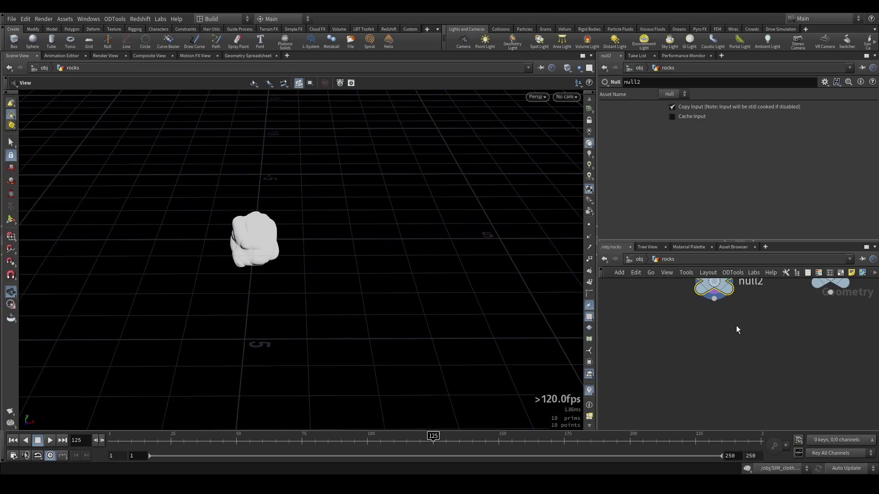
Leave the rocks network and open the merge_OUT_cloth geometry object to view its nodes.
click(638, 259)
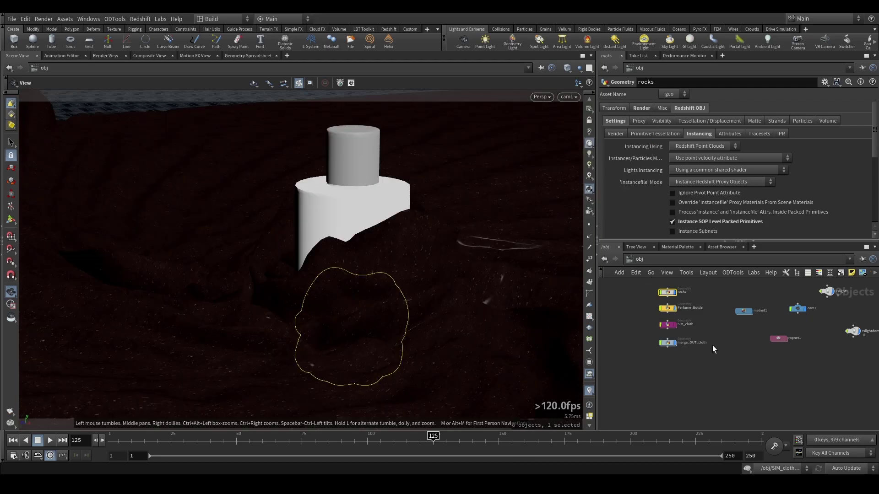
scroll(712, 345, up, 5)
middle_drag(678, 337, 758, 317)
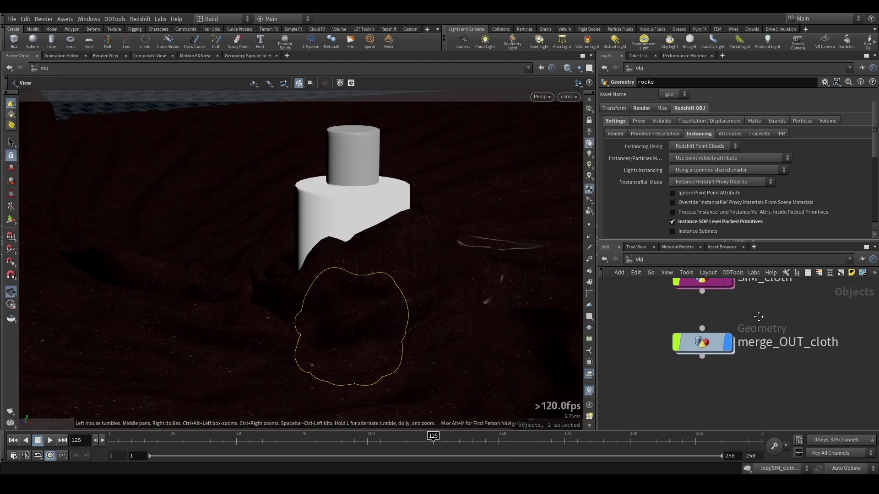
mouse_move(704, 351)
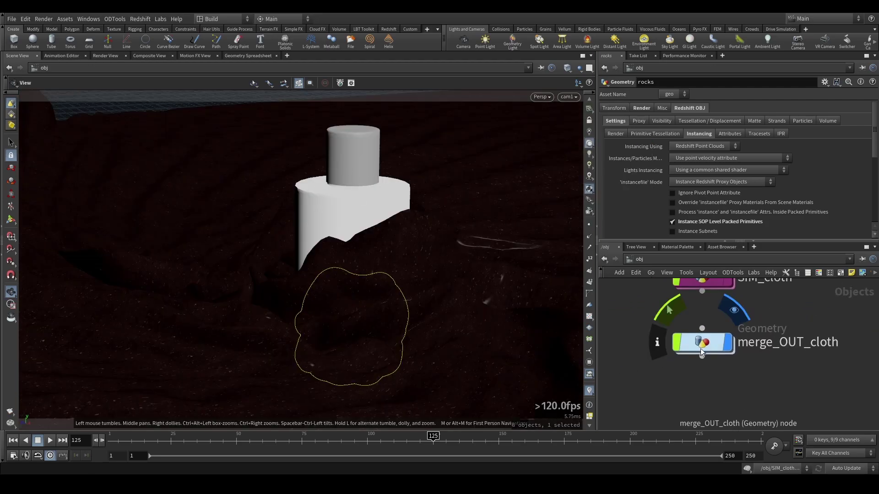
middle_drag(704, 351, 655, 368)
double_click(655, 366)
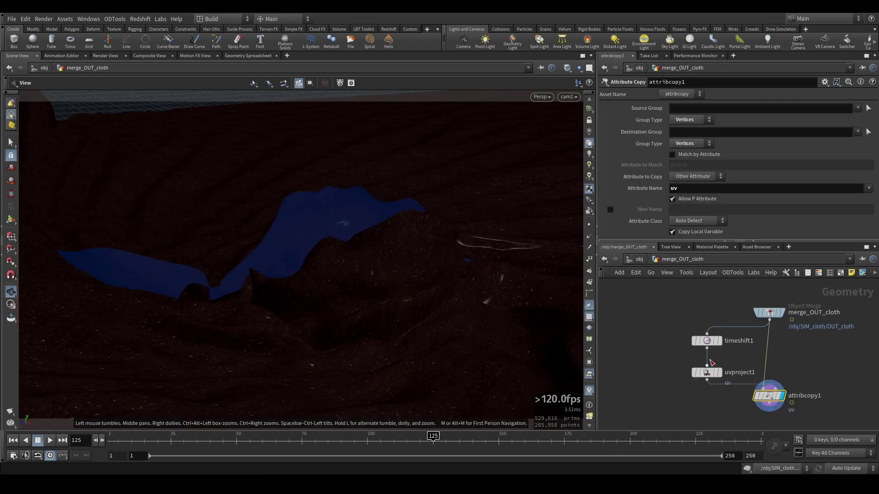
Return to the object level, open the SIM_cloth network and display the object_merge2 node that imports /obj/rocks/null2.
key(u)
double_click(628, 390)
scroll(806, 367, up, 5)
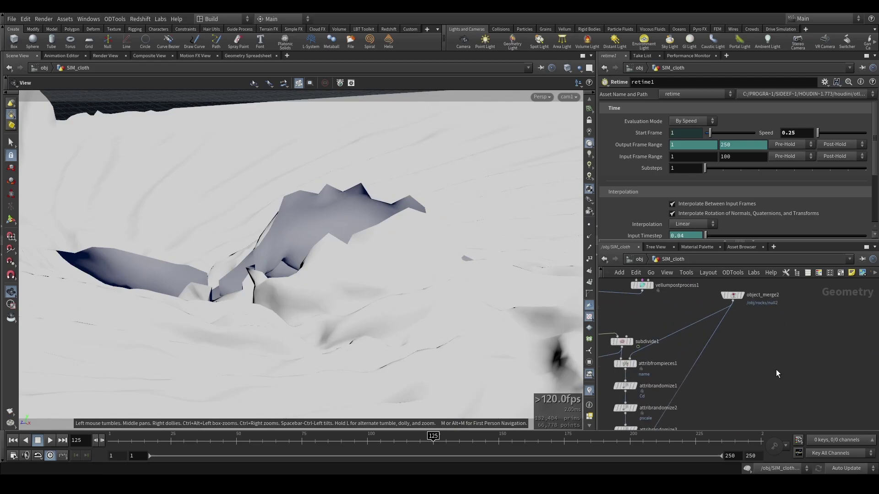
click(746, 317)
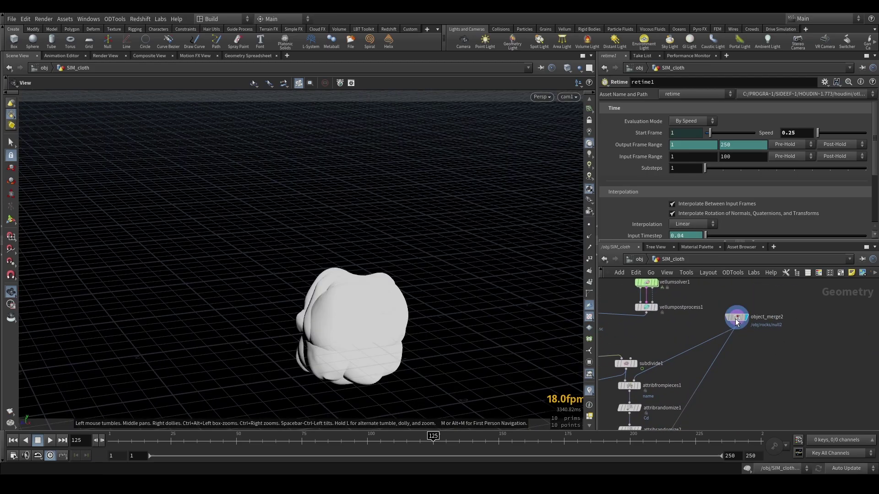
click(736, 318)
Display the output0 node below copytopoints1 and examine the debris copied over the cloth from different angles and distances.
middle_drag(807, 385, 802, 291)
middle_drag(616, 418, 743, 324)
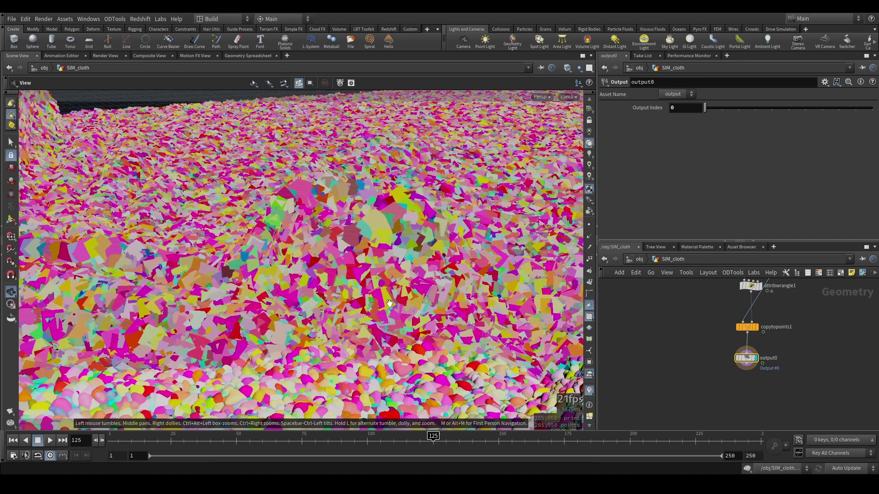
drag(278, 338, 306, 307)
middle_drag(306, 307, 308, 274)
right_drag(309, 274, 318, 333)
middle_drag(318, 333, 396, 247)
drag(397, 247, 281, 279)
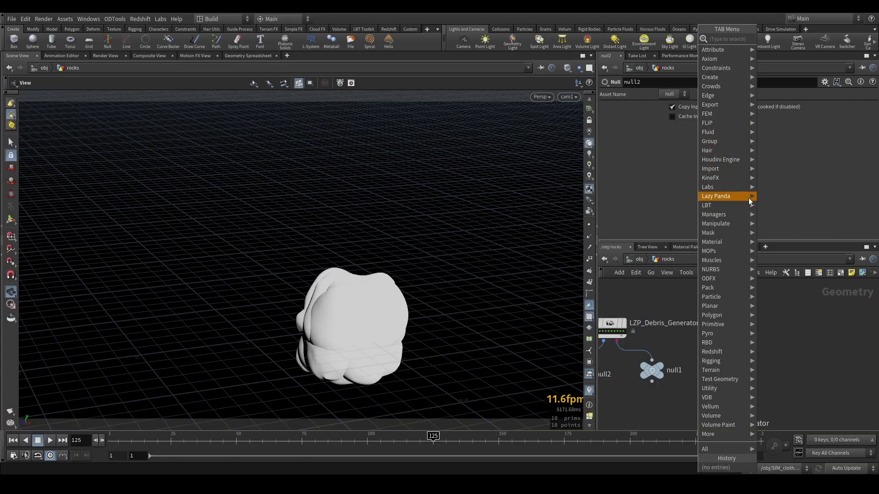
mouse_move(748, 198)
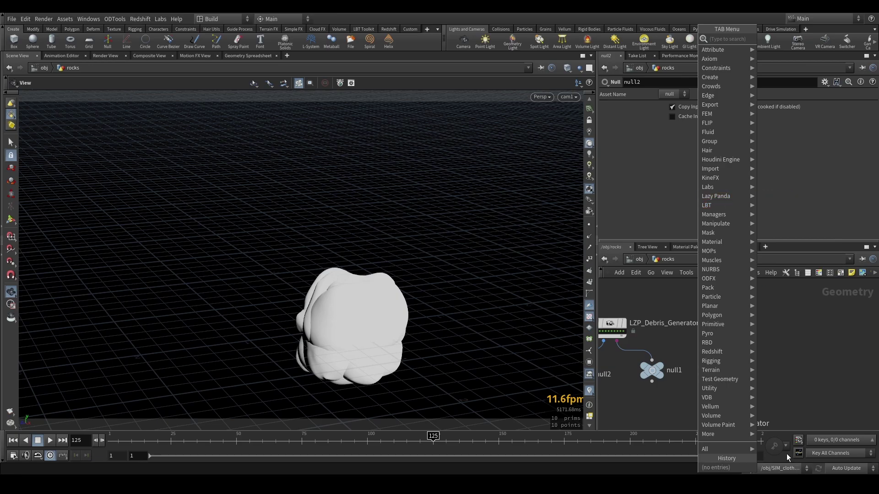
click(771, 367)
middle_drag(771, 368, 846, 341)
scroll(754, 347, up, 1)
middle_drag(753, 324, 718, 355)
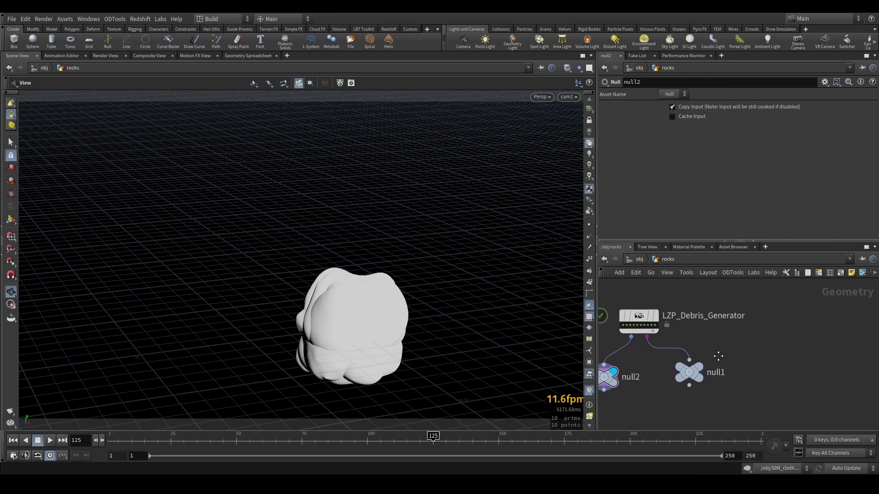
drag(633, 317, 638, 320)
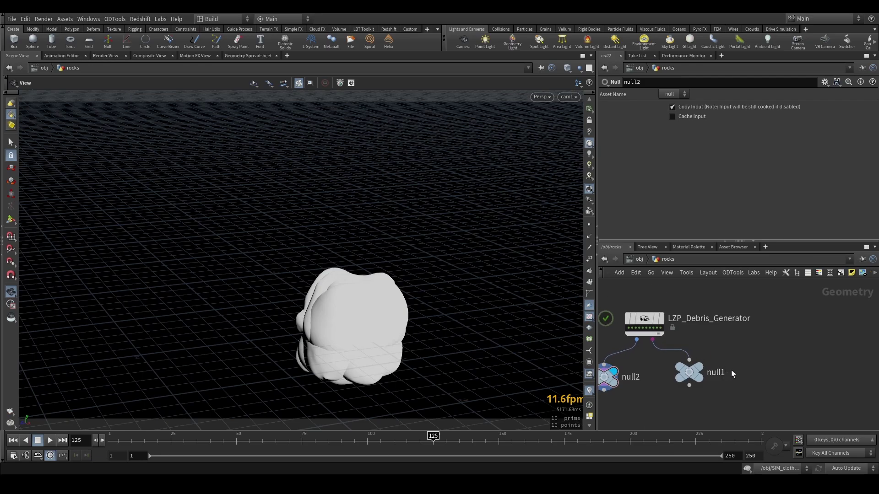
middle_drag(741, 359, 750, 350)
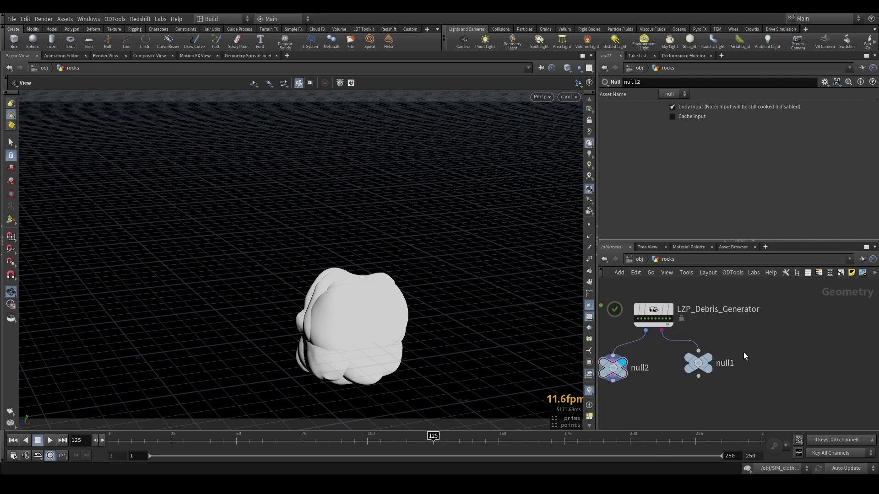